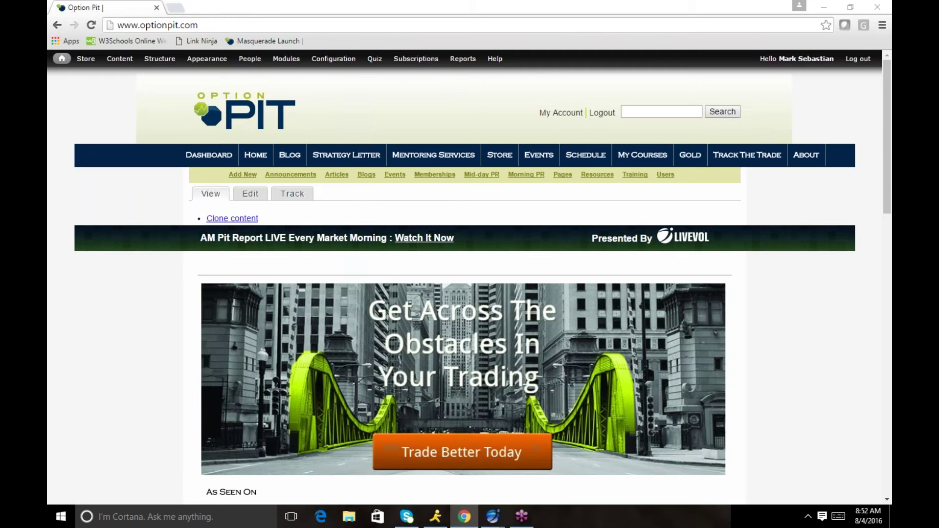
Check the OptionPit events page, then close Chrome to reveal LiveVol X
{"action": "left_click", "coordinate": [539, 155]}
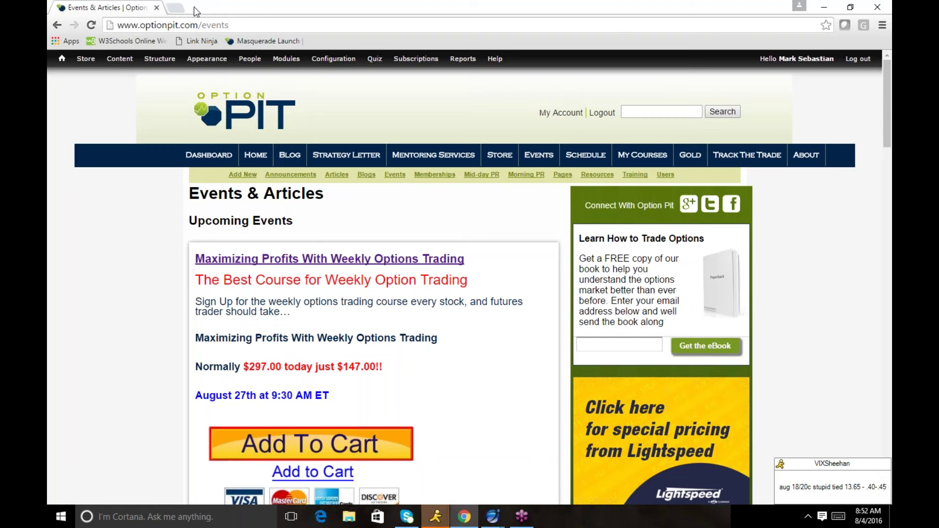
{"action": "left_click", "coordinate": [157, 8]}
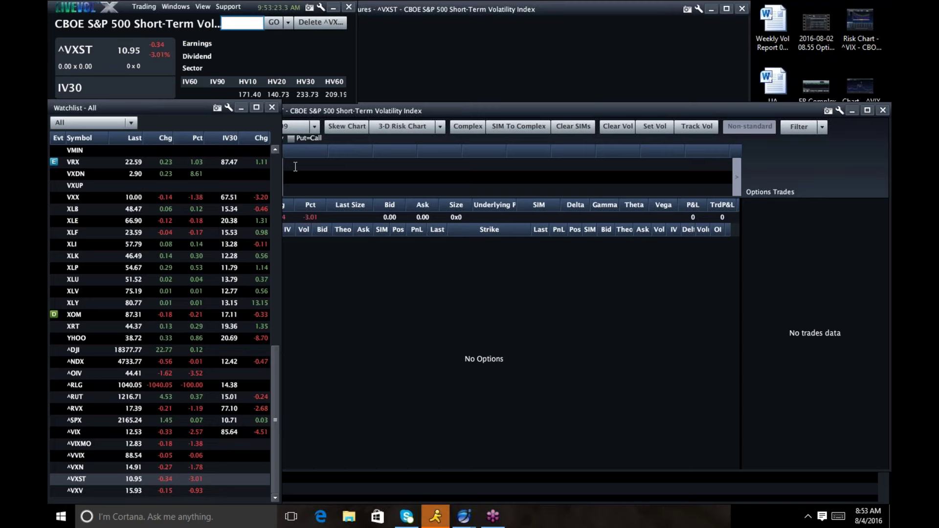
Jump the watchlist back to its first symbols, starting at AA
{"action": "left_click", "coordinate": [274, 165]}
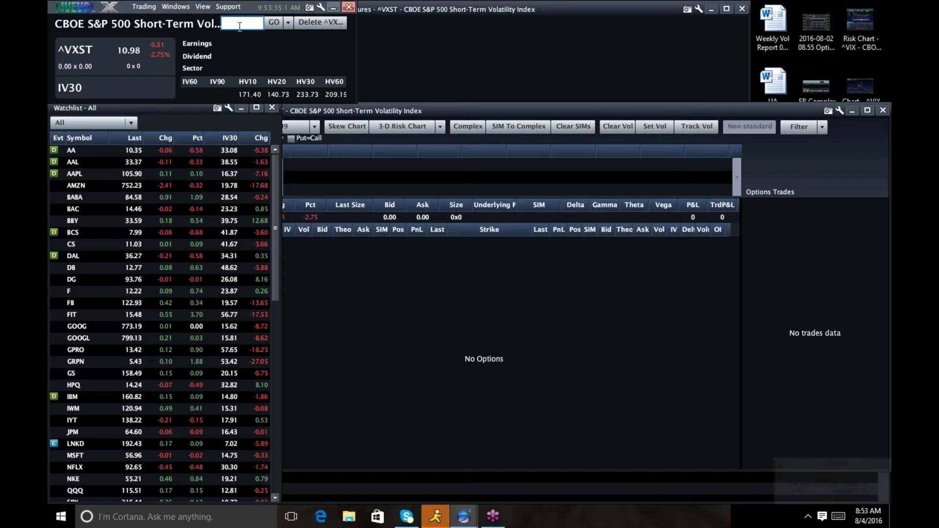
Load TSLA into the quote and option chain and scroll down the chain
{"action": "type", "text": "tsla"}
{"action": "key", "text": "Return"}
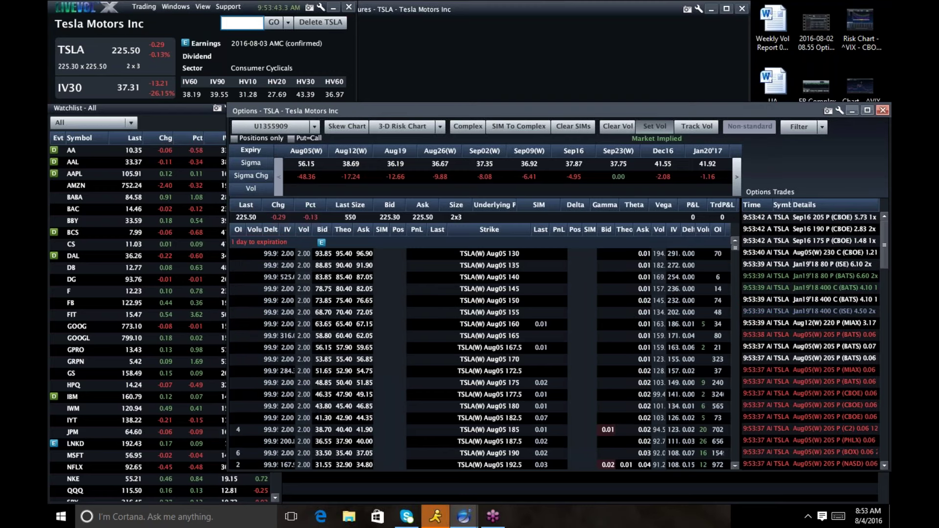
{"action": "left_click", "coordinate": [735, 465]}
{"action": "scroll", "coordinate": [737, 464], "scroll_direction": "down", "scroll_amount": 3}
{"action": "scroll", "coordinate": [737, 464], "scroll_direction": "down", "scroll_amount": 1}
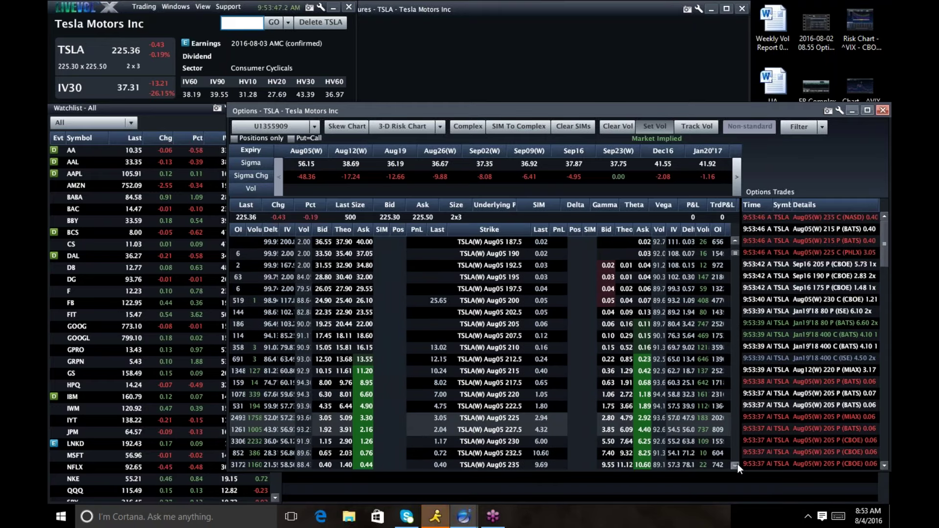
{"action": "scroll", "coordinate": [709, 390], "scroll_direction": "down", "scroll_amount": 2}
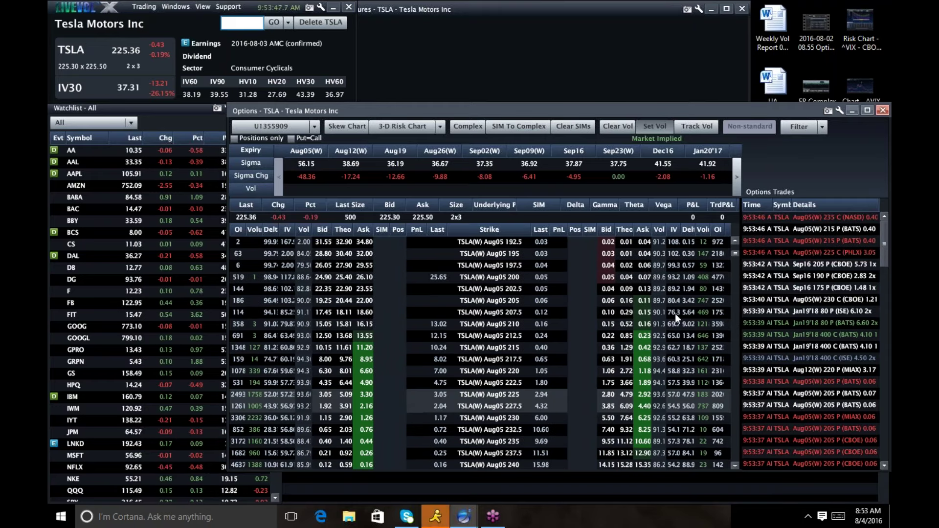
Reset TSLA chain volatility to market implied values and open the Aug05 225 strike details
{"action": "left_click", "coordinate": [620, 123]}
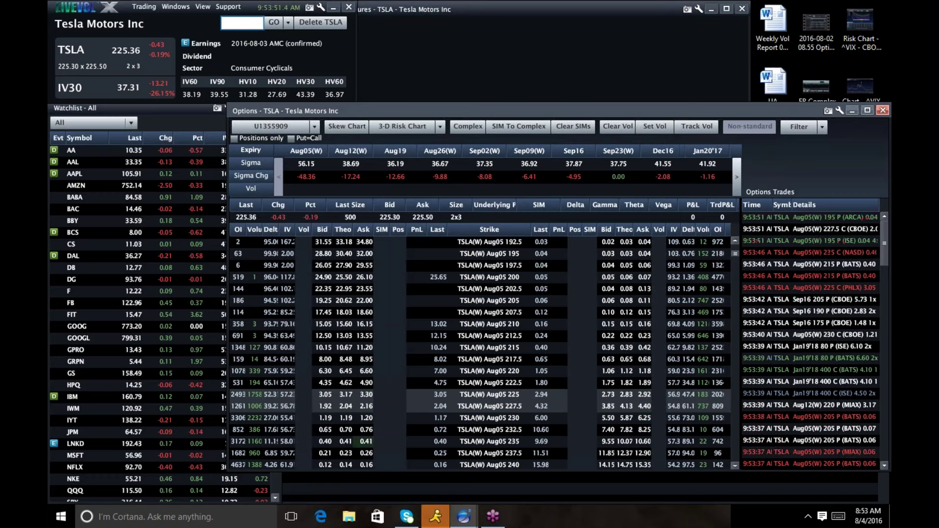
{"action": "left_click", "coordinate": [654, 126]}
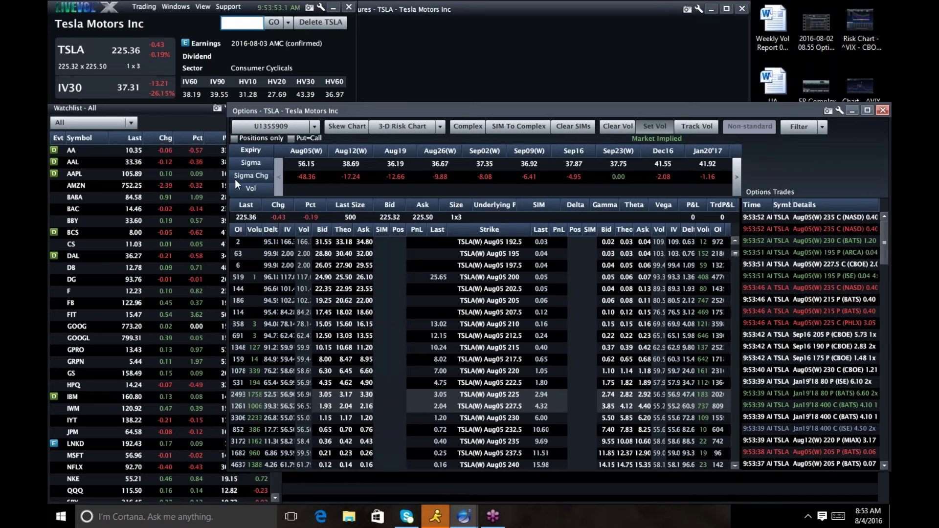
{"action": "double_click", "coordinate": [498, 395]}
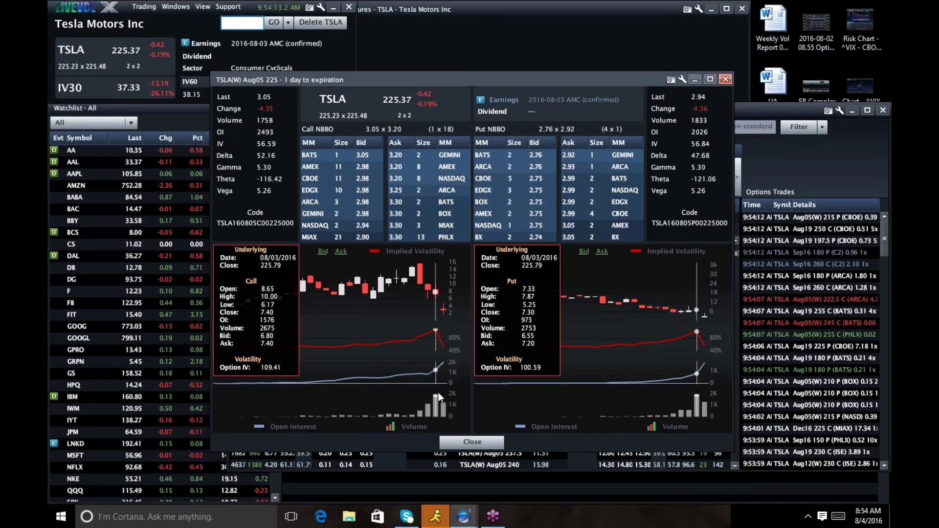
{"action": "left_click", "coordinate": [470, 443]}
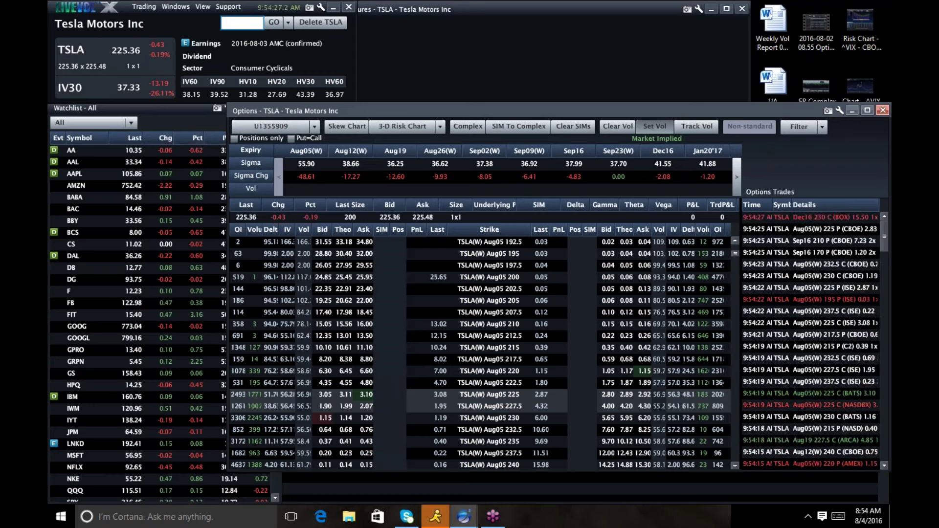
{"action": "left_click", "coordinate": [169, 113]}
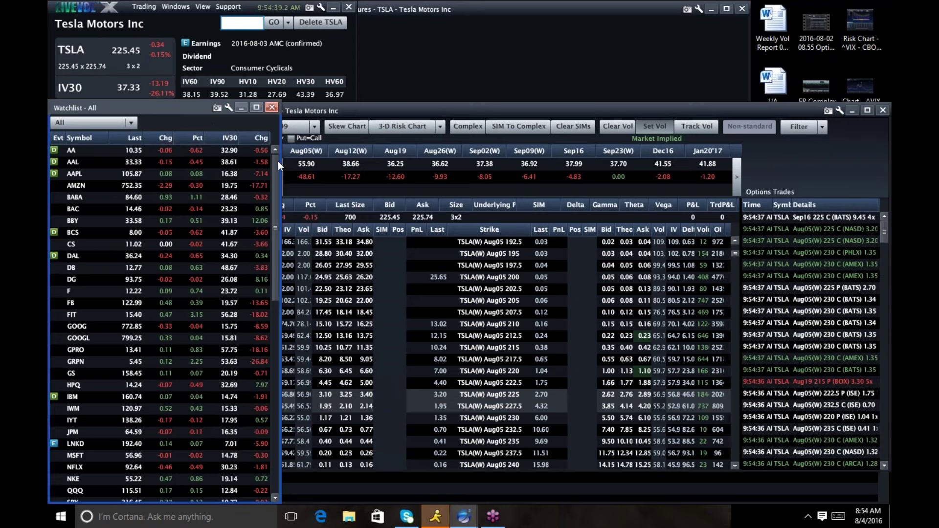
Widen the watchlist to show IV30 and Chg, scroll to the bottom, and select ^SPX
{"action": "left_click_drag", "start_coordinate": [281, 209], "coordinate": [317, 425]}
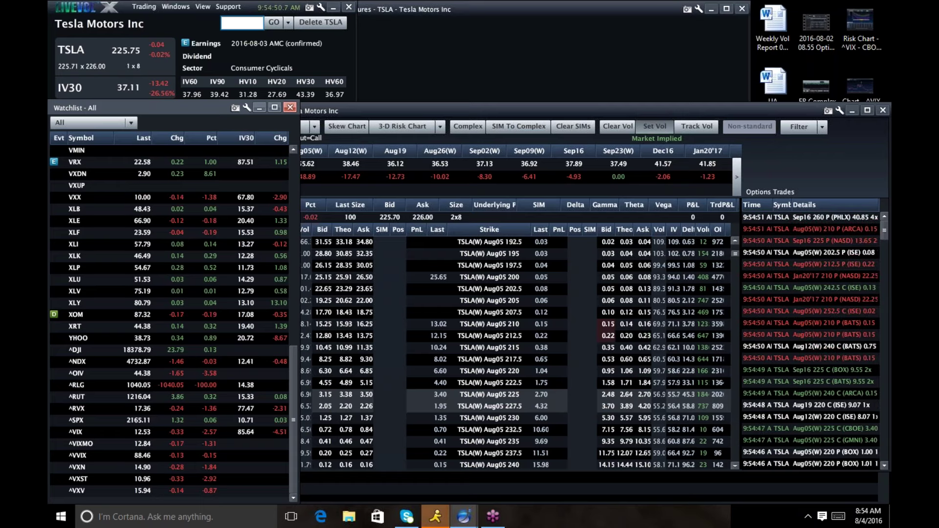
{"action": "left_click_drag", "start_coordinate": [293, 362], "coordinate": [295, 170]}
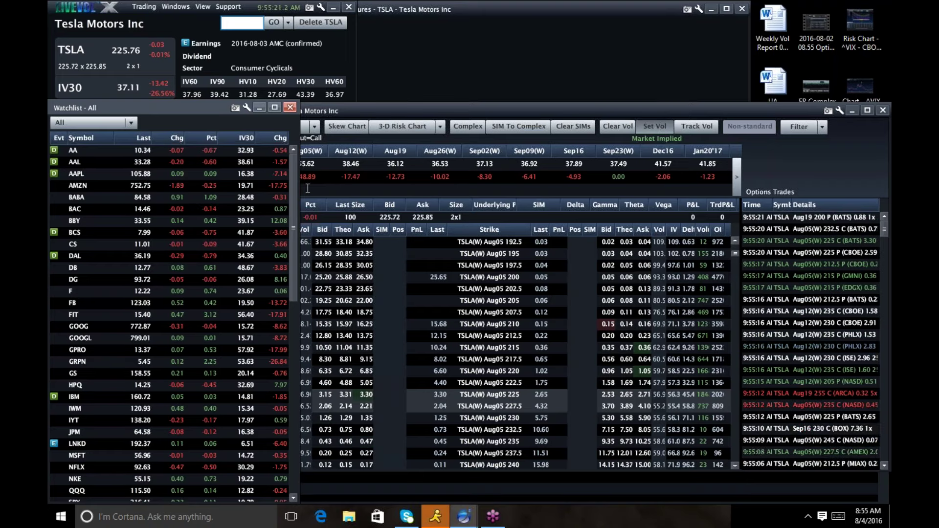
{"action": "scroll", "coordinate": [281, 249], "scroll_direction": "down", "scroll_amount": 3}
{"action": "scroll", "coordinate": [280, 249], "scroll_direction": "down", "scroll_amount": 10}
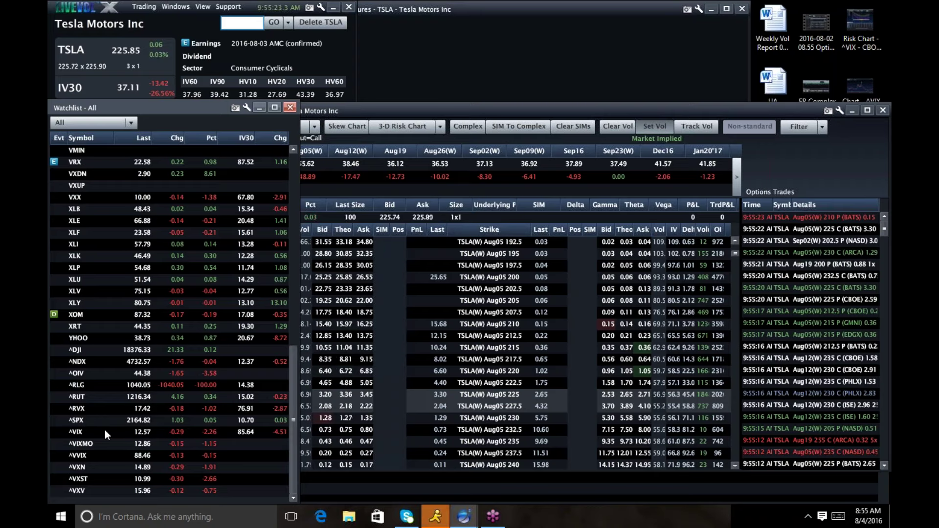
{"action": "left_click", "coordinate": [78, 422]}
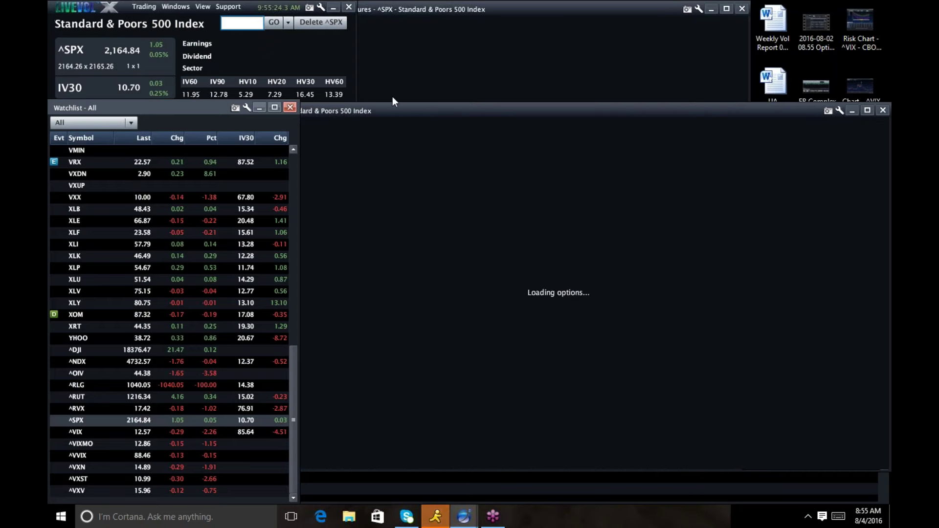
Bring the ^SPX option chain forward and scroll down to strikes around 2185
{"action": "left_click", "coordinate": [420, 112]}
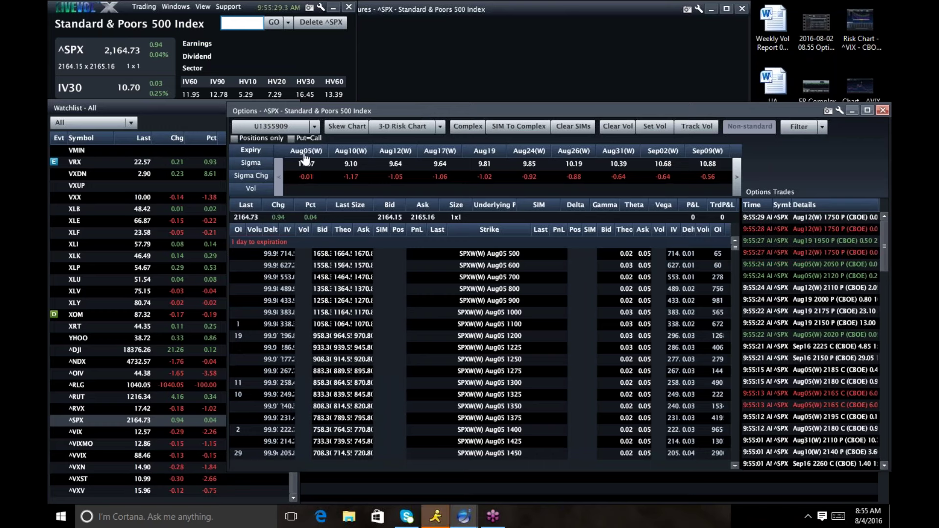
{"action": "left_click", "coordinate": [734, 464]}
{"action": "scroll", "coordinate": [733, 462], "scroll_direction": "down", "scroll_amount": 5}
{"action": "scroll", "coordinate": [733, 462], "scroll_direction": "down", "scroll_amount": 5}
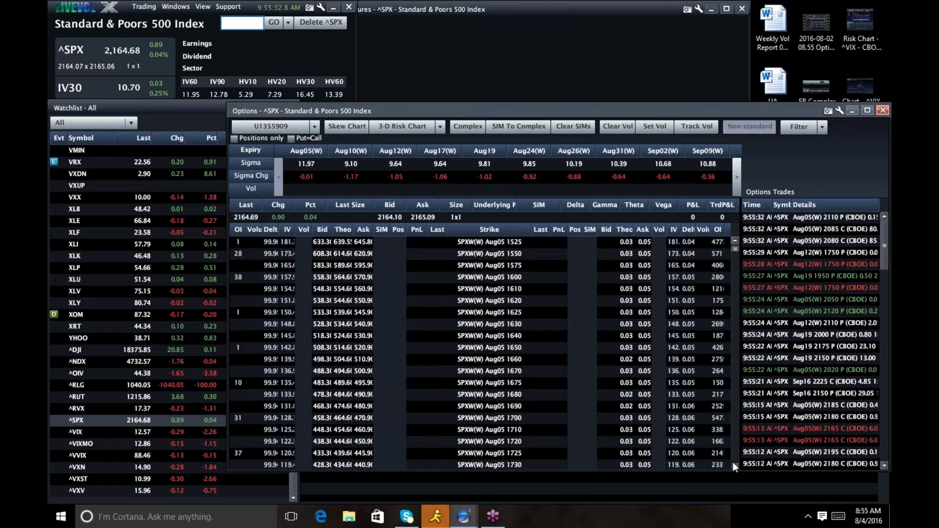
{"action": "scroll", "coordinate": [733, 462], "scroll_direction": "down", "scroll_amount": 5}
{"action": "scroll", "coordinate": [733, 462], "scroll_direction": "down", "scroll_amount": 5}
{"action": "scroll", "coordinate": [732, 462], "scroll_direction": "down", "scroll_amount": 4}
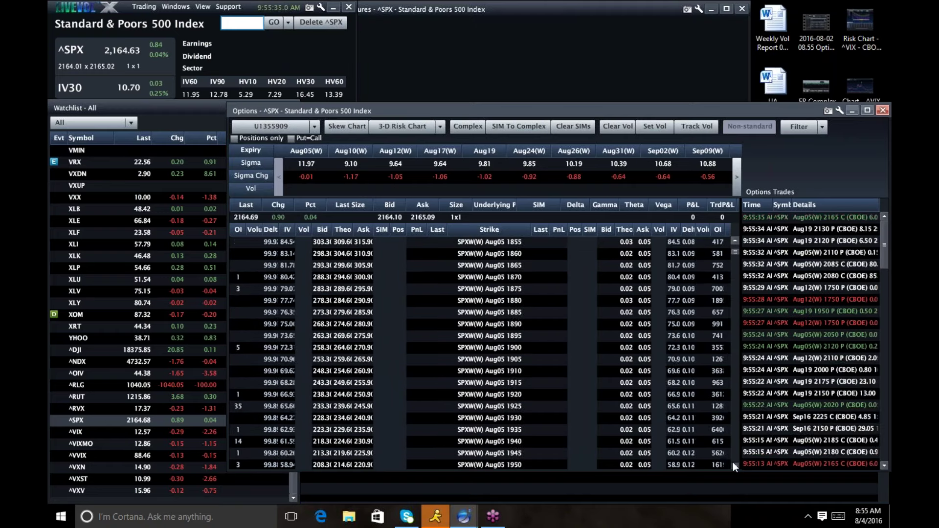
{"action": "scroll", "coordinate": [733, 462], "scroll_direction": "down", "scroll_amount": 3}
{"action": "scroll", "coordinate": [733, 462], "scroll_direction": "down", "scroll_amount": 4}
{"action": "scroll", "coordinate": [733, 463], "scroll_direction": "down", "scroll_amount": 2}
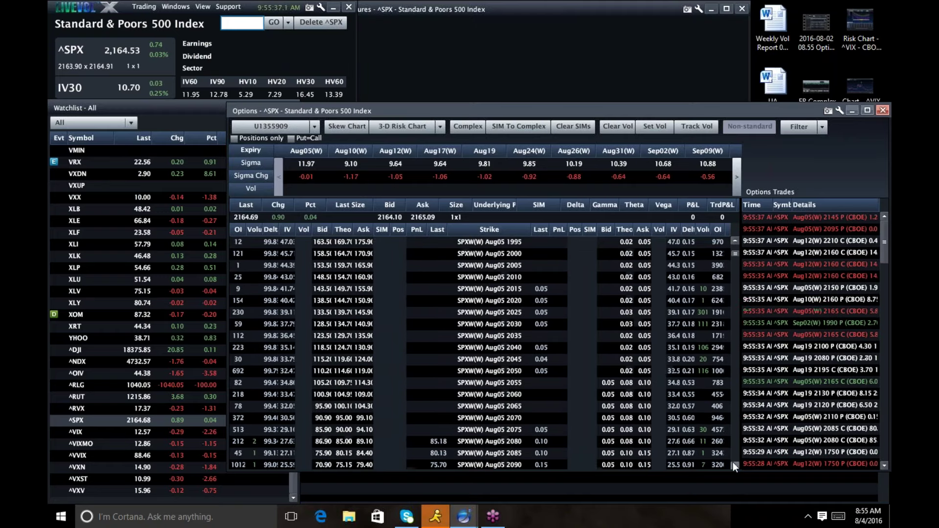
{"action": "scroll", "coordinate": [733, 462], "scroll_direction": "down", "scroll_amount": 2}
{"action": "scroll", "coordinate": [733, 462], "scroll_direction": "down", "scroll_amount": 3}
{"action": "scroll", "coordinate": [733, 462], "scroll_direction": "down", "scroll_amount": 1}
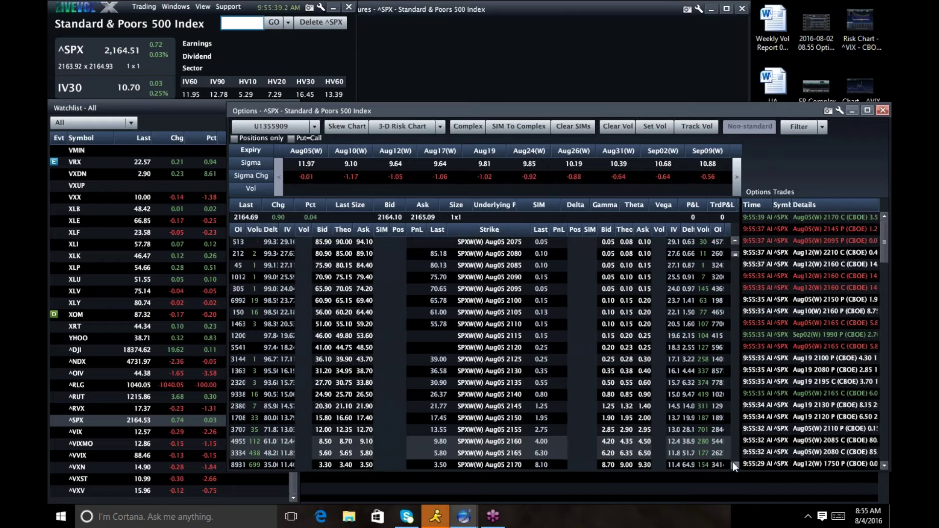
{"action": "scroll", "coordinate": [732, 463], "scroll_direction": "down", "scroll_amount": 2}
{"action": "scroll", "coordinate": [733, 462], "scroll_direction": "down", "scroll_amount": 1}
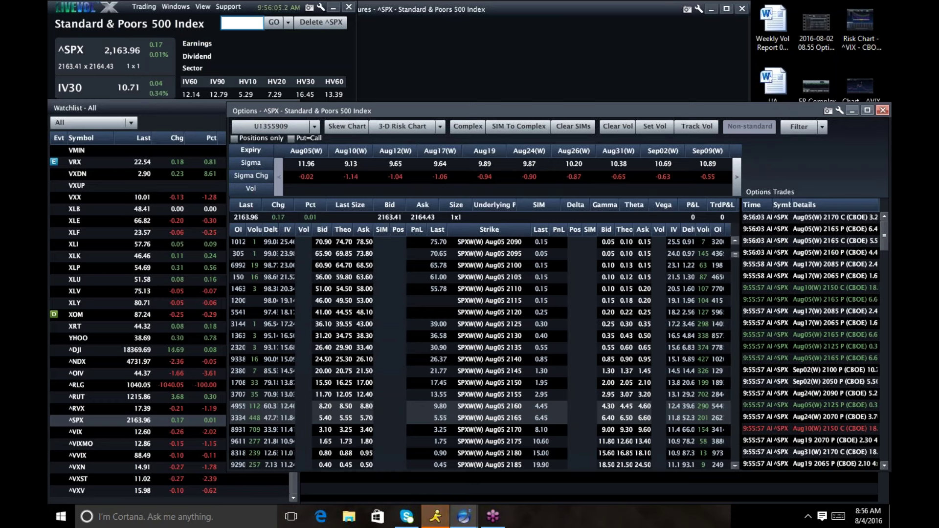
Bring the watchlist back in front, scrolled up to symbols from AA onward
{"action": "left_click", "coordinate": [157, 123]}
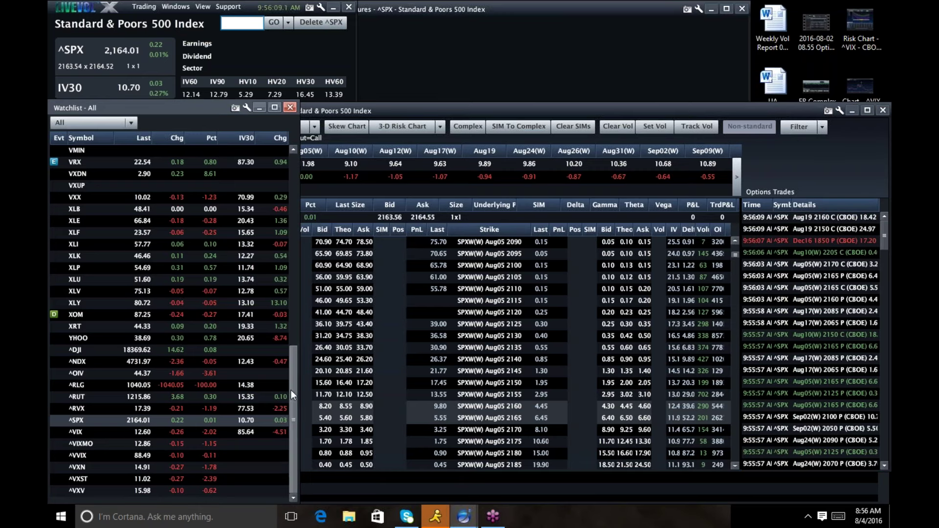
{"action": "scroll", "coordinate": [289, 368], "scroll_direction": "up", "scroll_amount": 2}
{"action": "scroll", "coordinate": [289, 369], "scroll_direction": "up", "scroll_amount": 6}
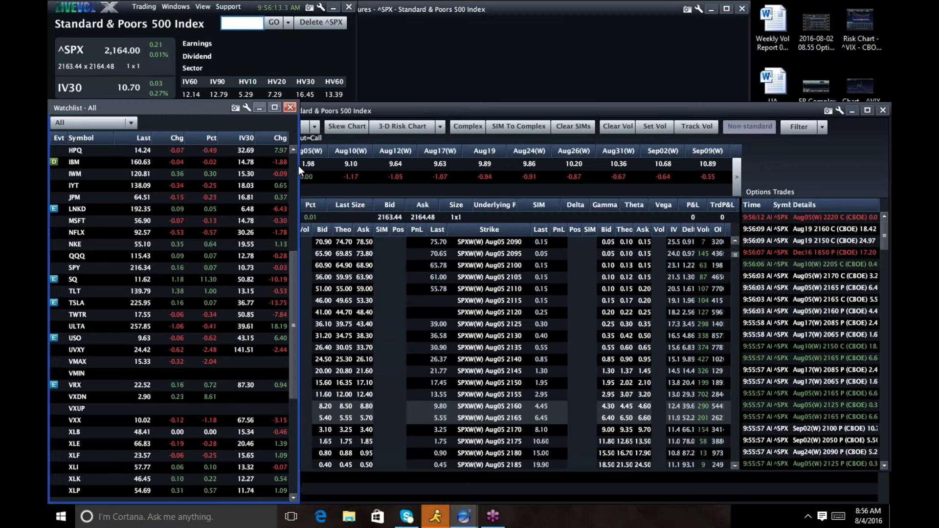
{"action": "scroll", "coordinate": [294, 164], "scroll_direction": "up", "scroll_amount": 7}
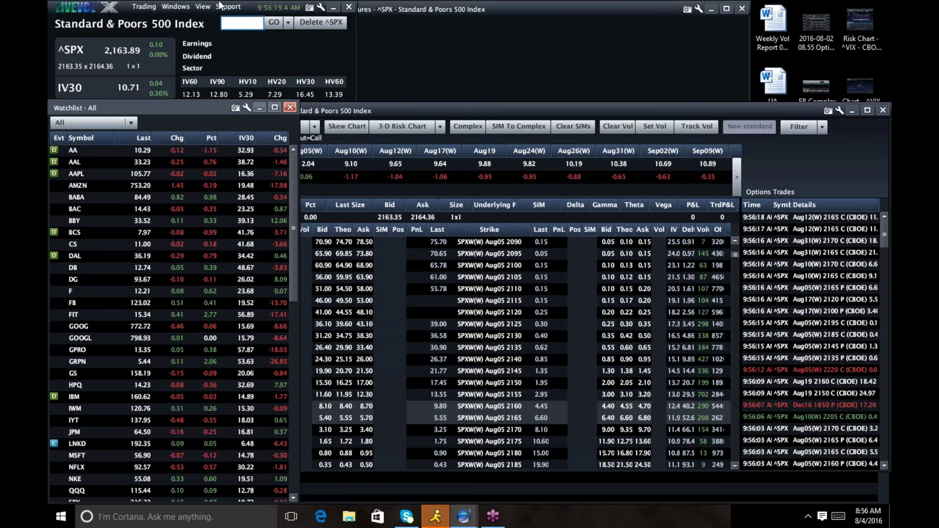
Load TLT, then GLD, into the quote and option chain
{"action": "left_click", "coordinate": [242, 27]}
{"action": "type", "text": "tlt"}
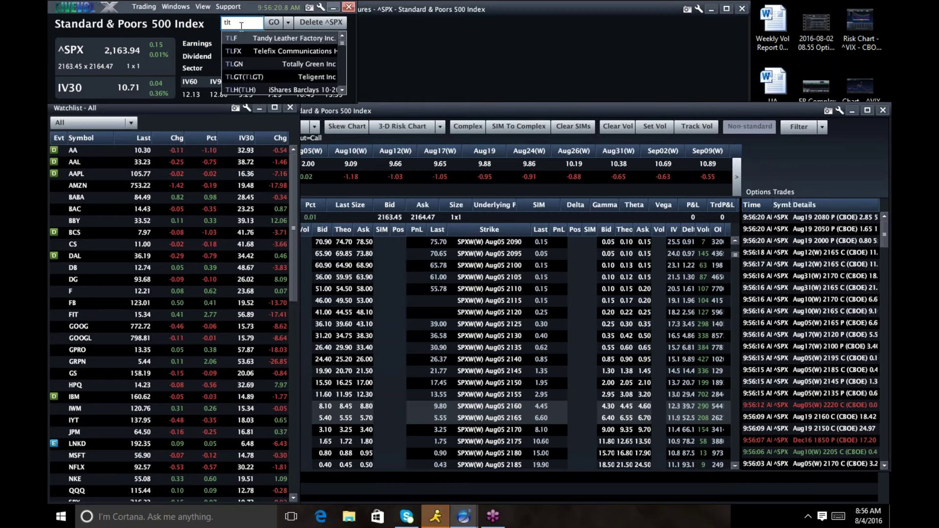
{"action": "key", "text": "Return"}
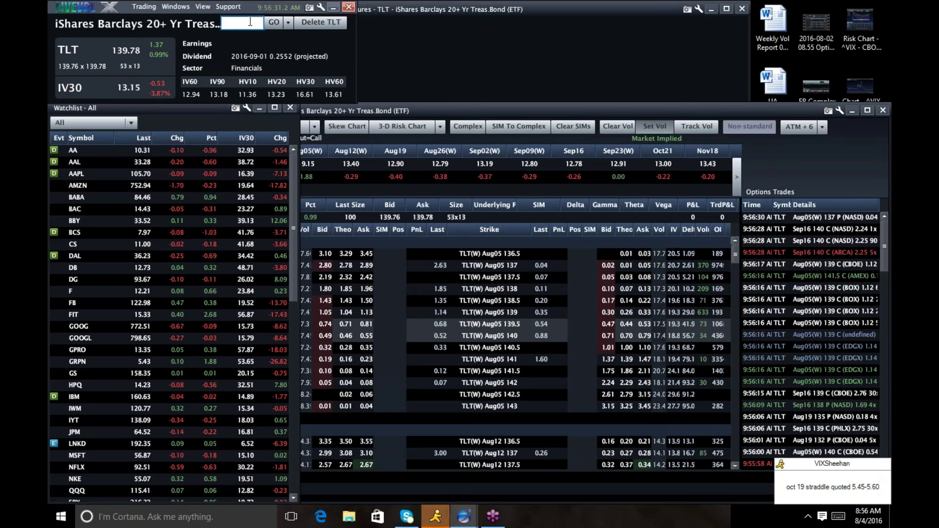
{"action": "type", "text": "gld"}
{"action": "key", "text": "Return"}
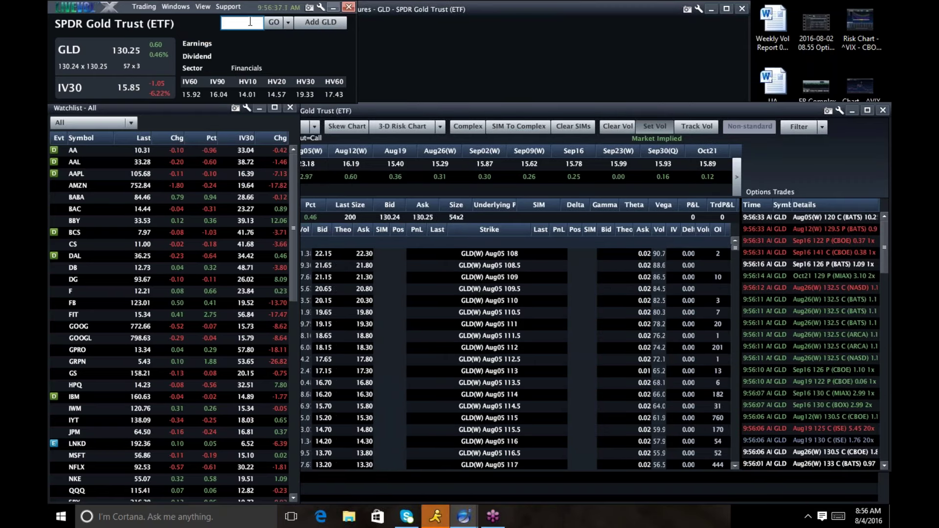
Load USO, then activate the watchlist and option chain windows in turn
{"action": "type", "text": "uso"}
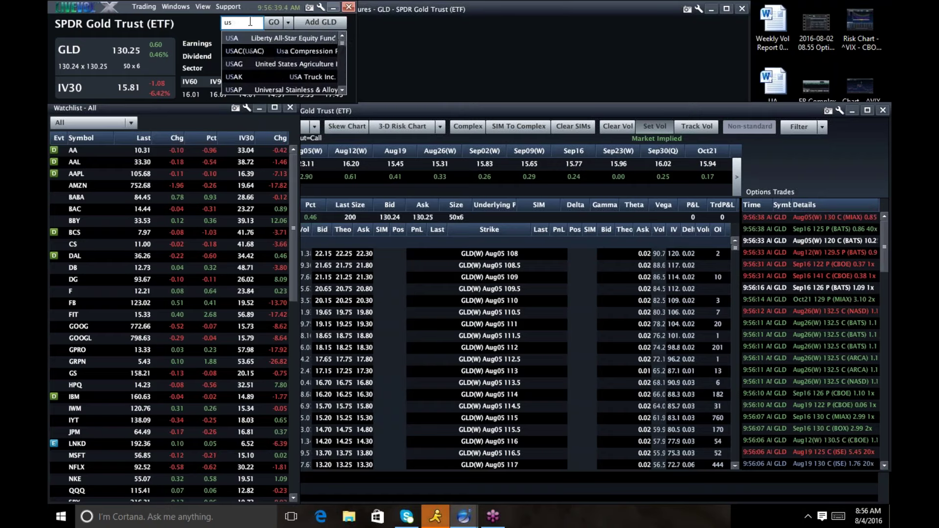
{"action": "key", "text": "Return"}
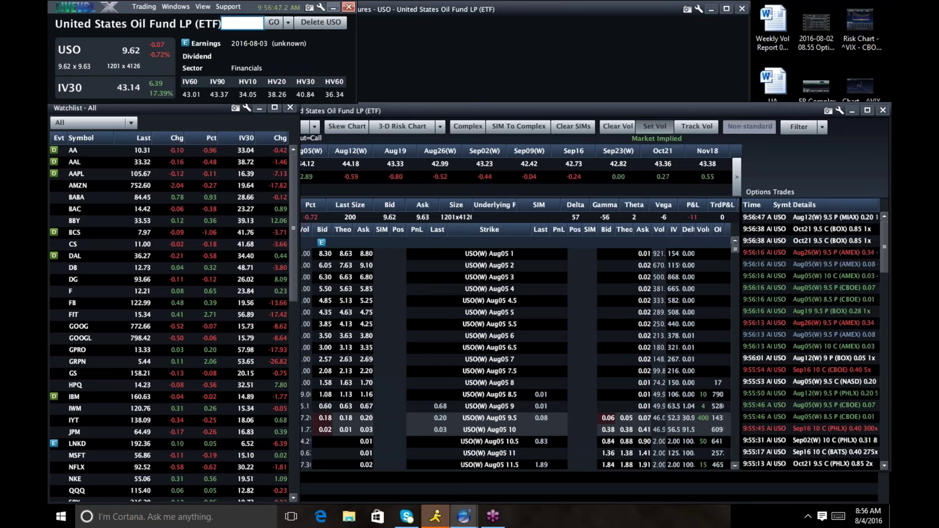
{"action": "left_click", "coordinate": [292, 197]}
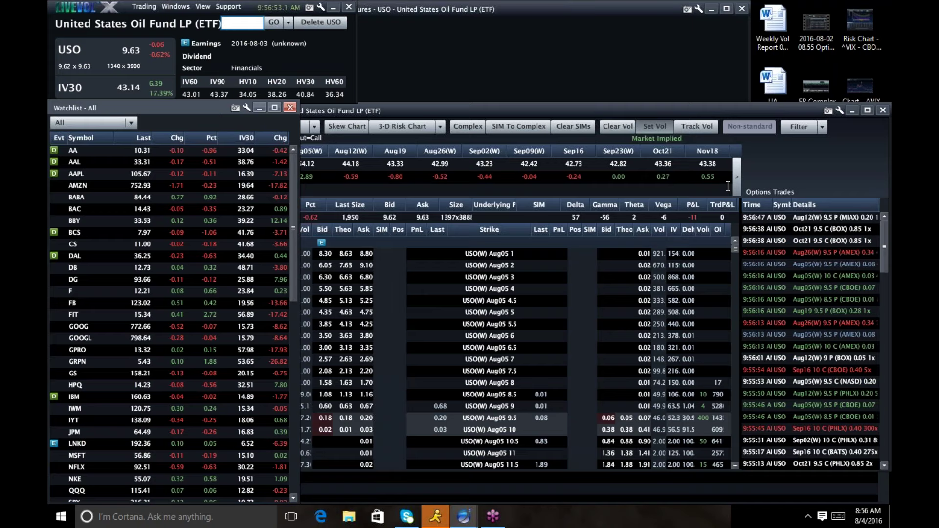
{"action": "left_click", "coordinate": [730, 166]}
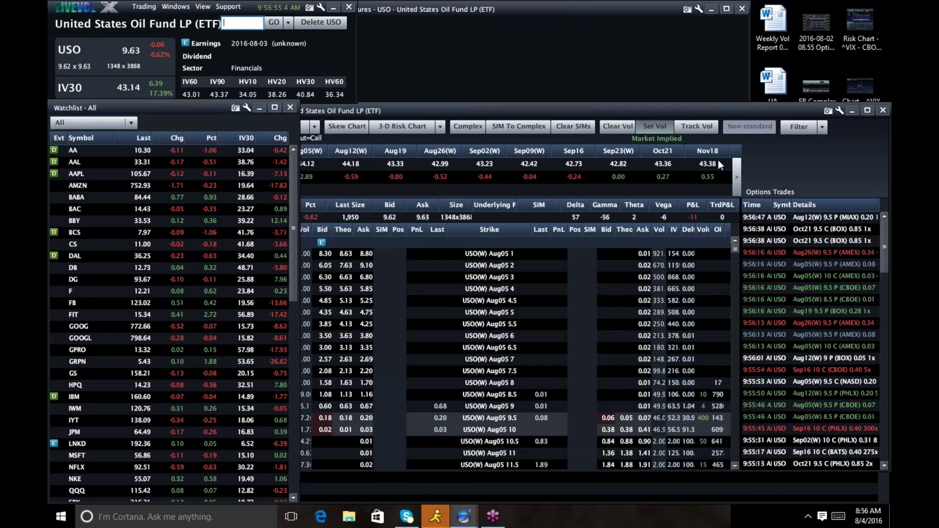